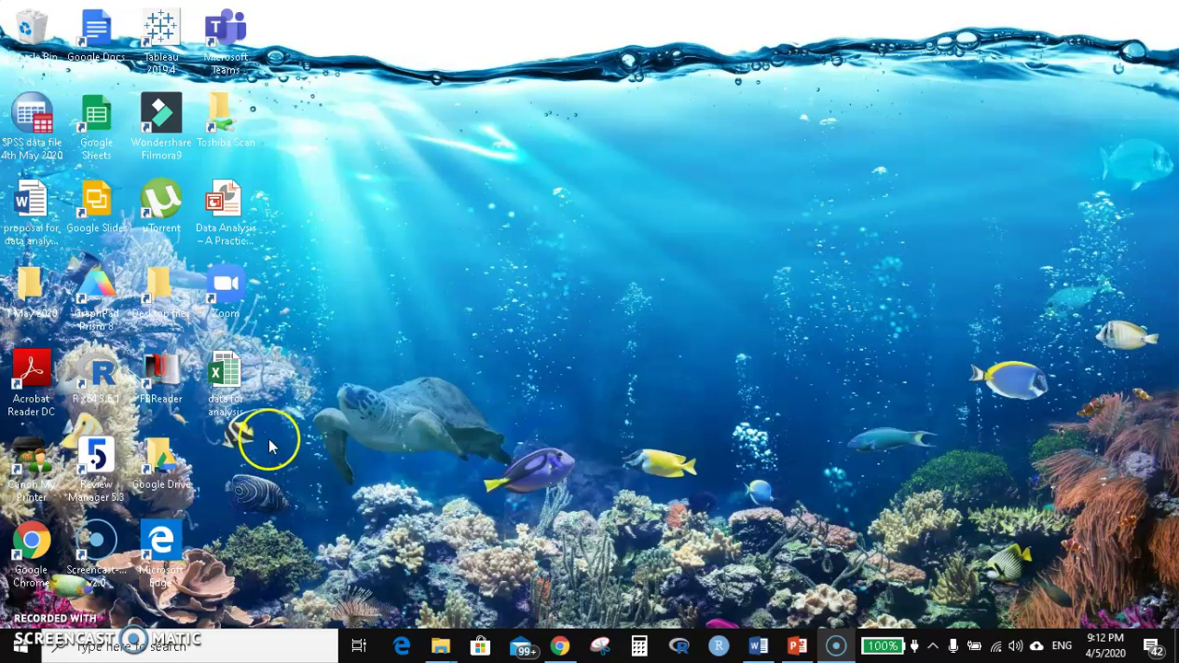
Open the "data for analysis" workbook from the desktop and check the variable names in its first row
double_click(232, 381)
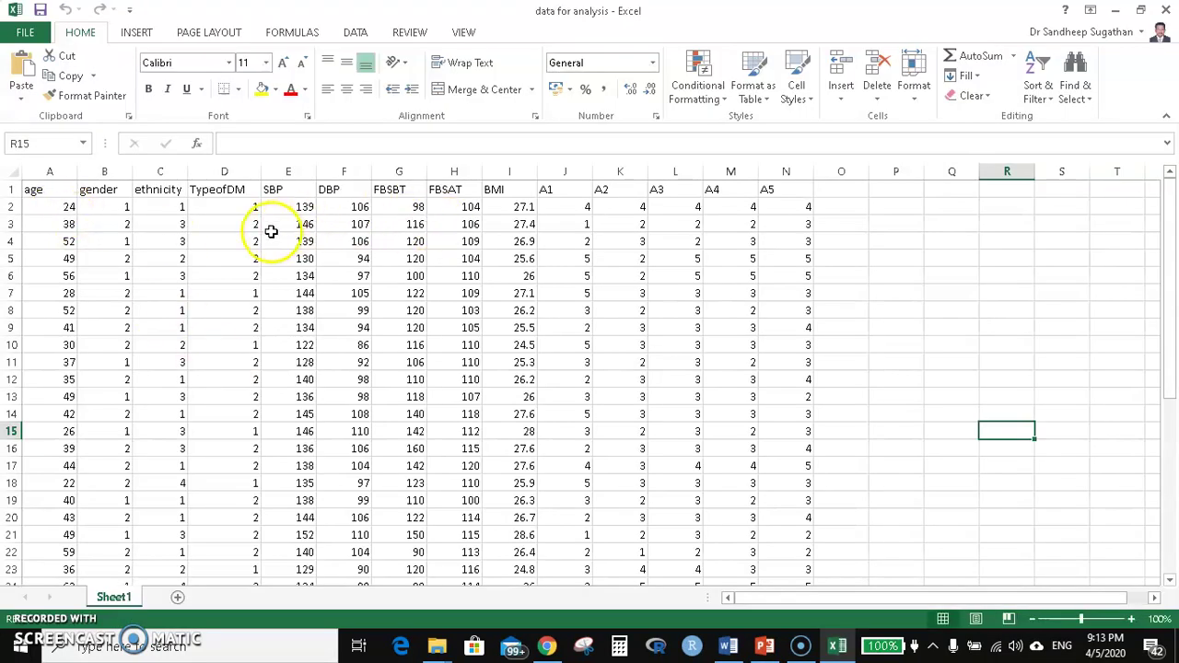
mouse_move(1172, 221)
mouse_down()
mouse_move(1175, 417)
mouse_move(1175, 208)
mouse_up()
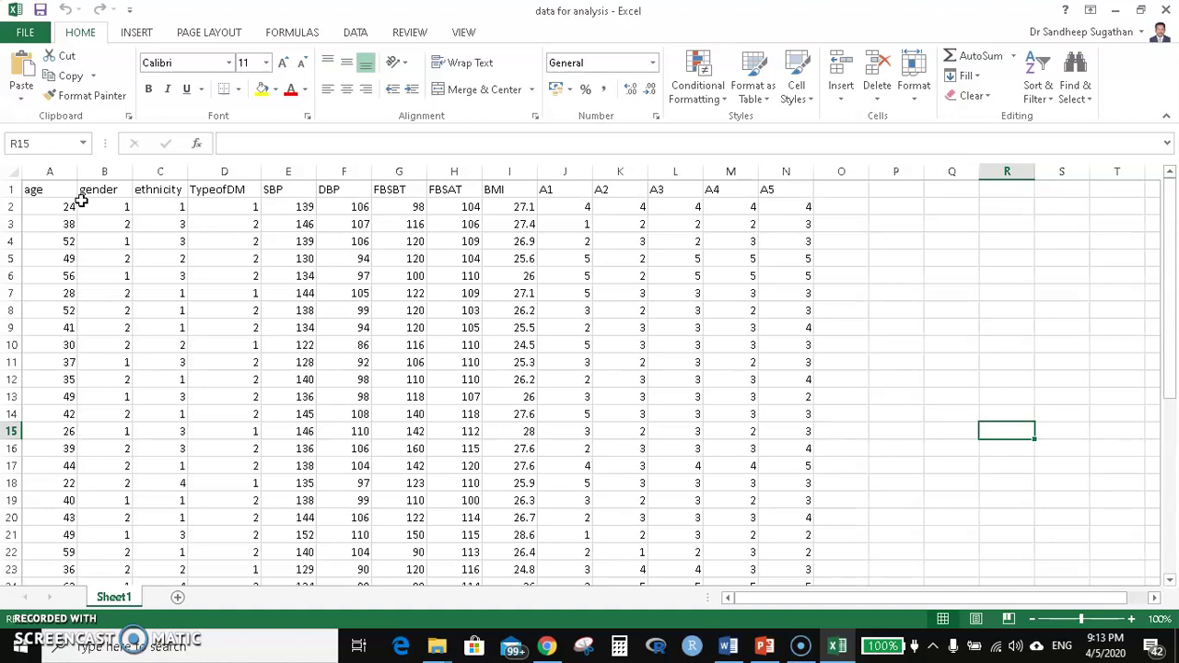
click(11, 189)
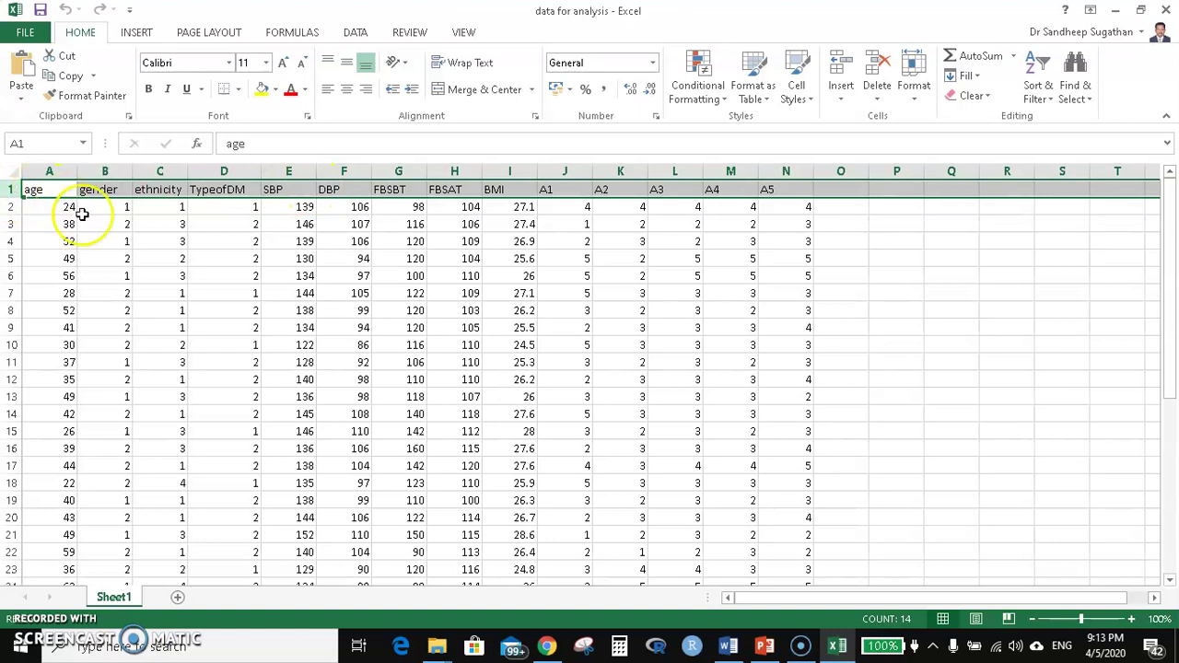
click(111, 256)
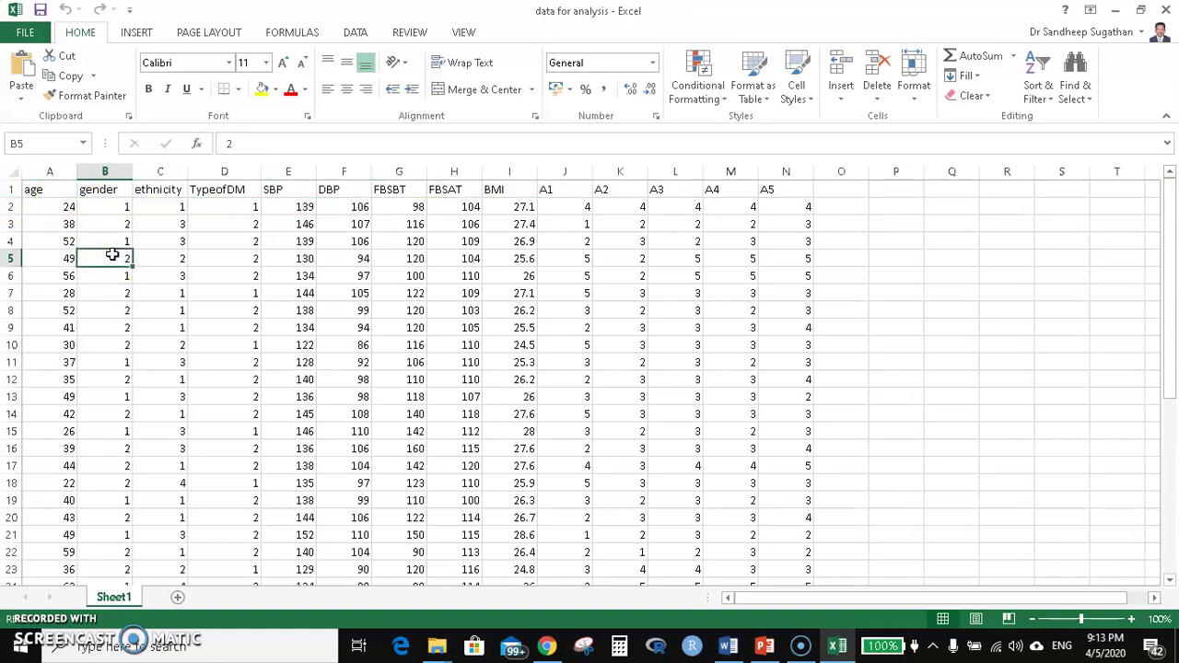
Save the workbook on the Desktop as "data for analysis" in Excel Workbook format, replacing the existing file, and close it
click(1092, 12)
click(348, 61)
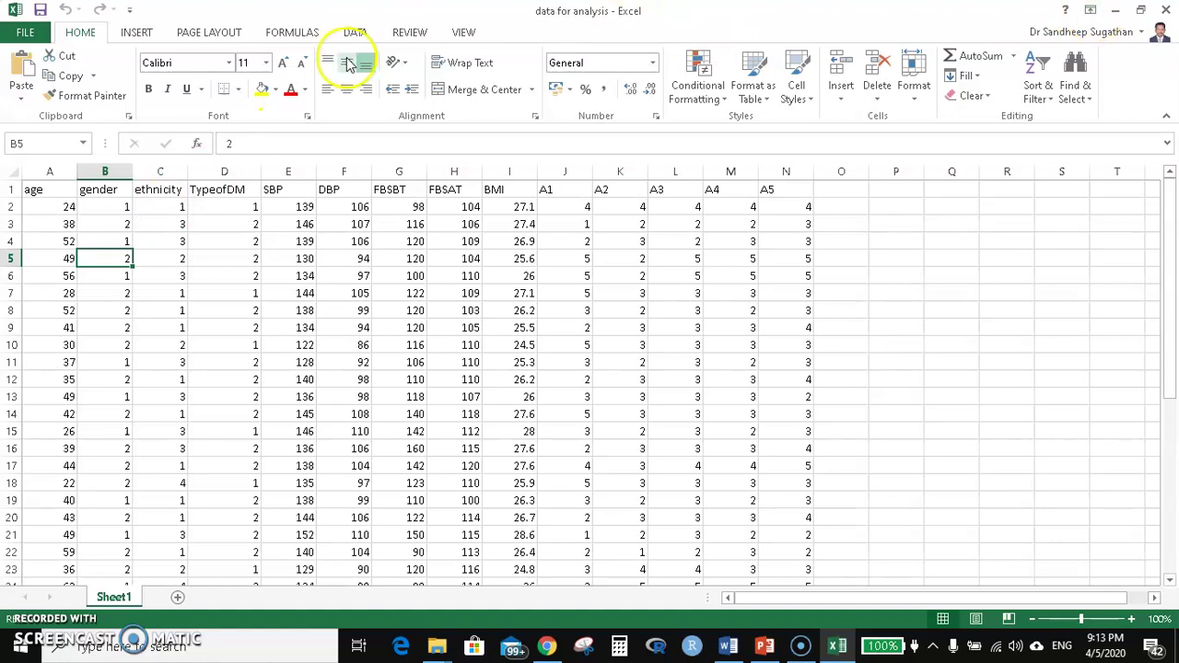
click(25, 33)
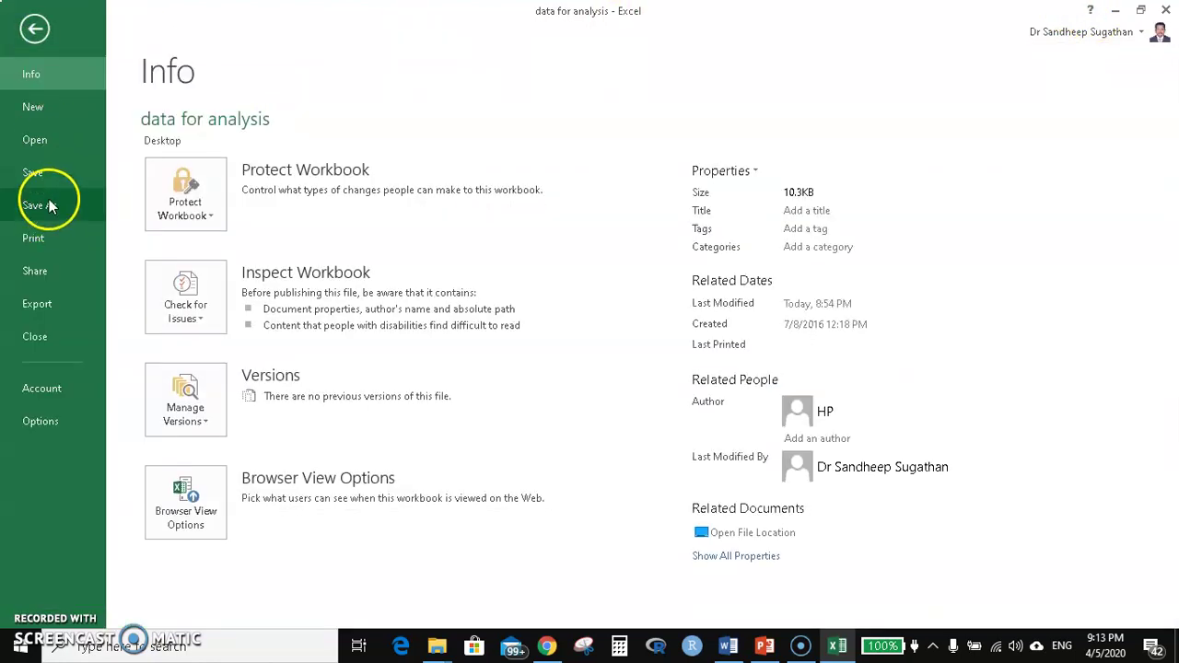
click(48, 204)
click(452, 189)
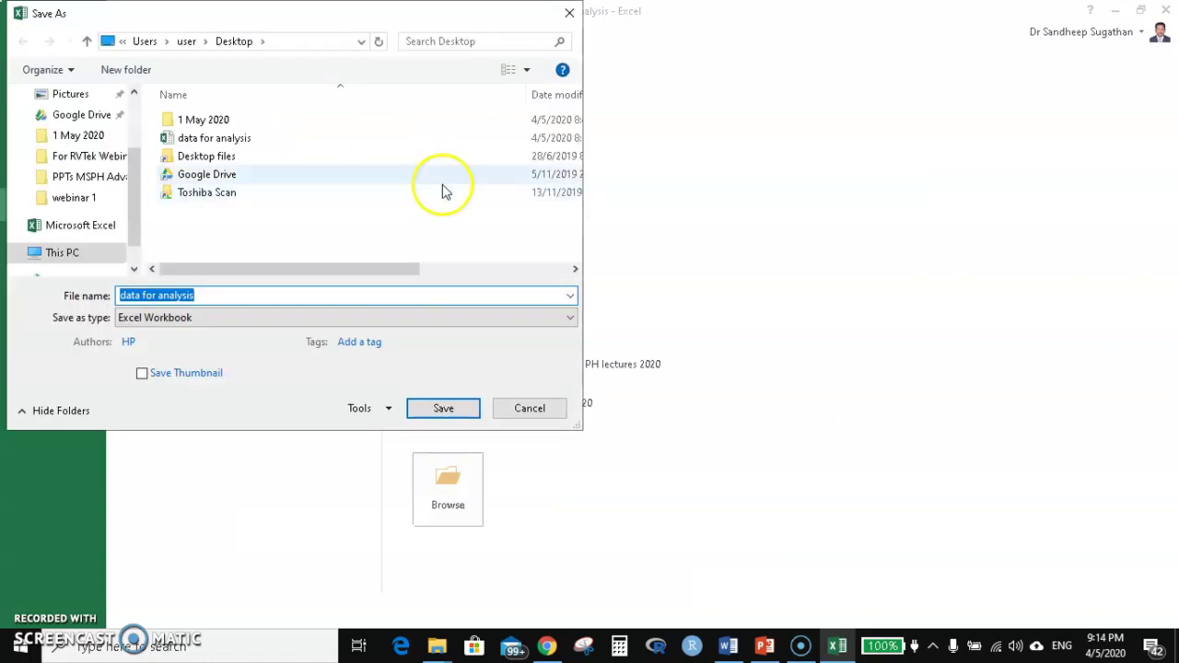
click(441, 411)
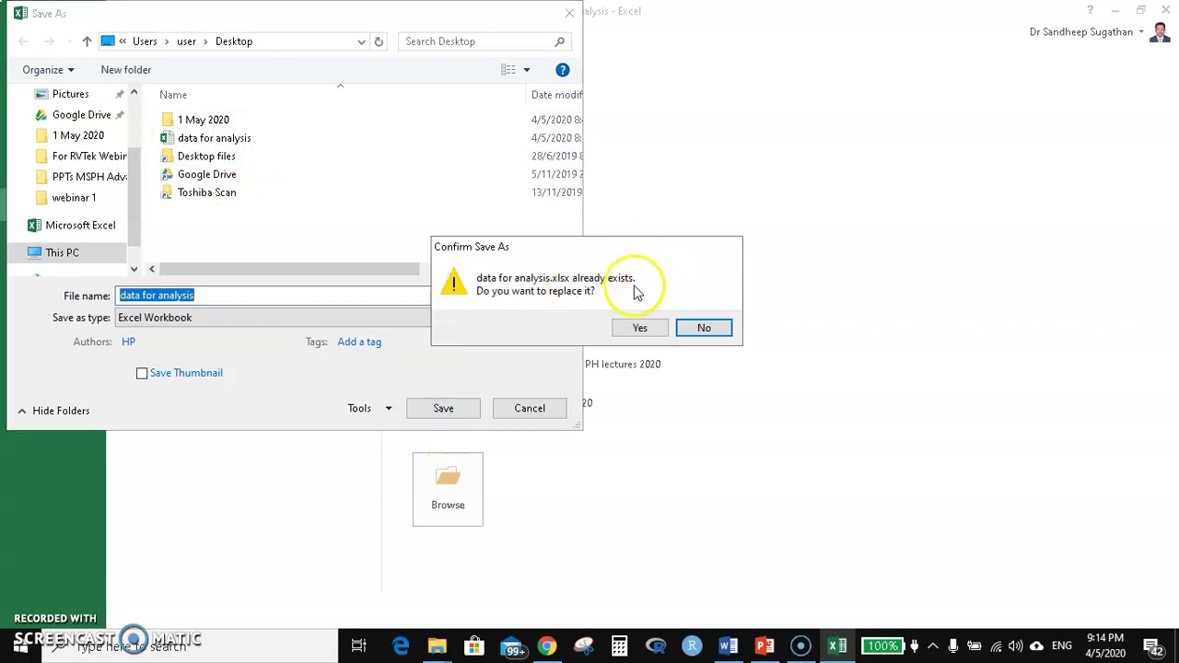
click(634, 328)
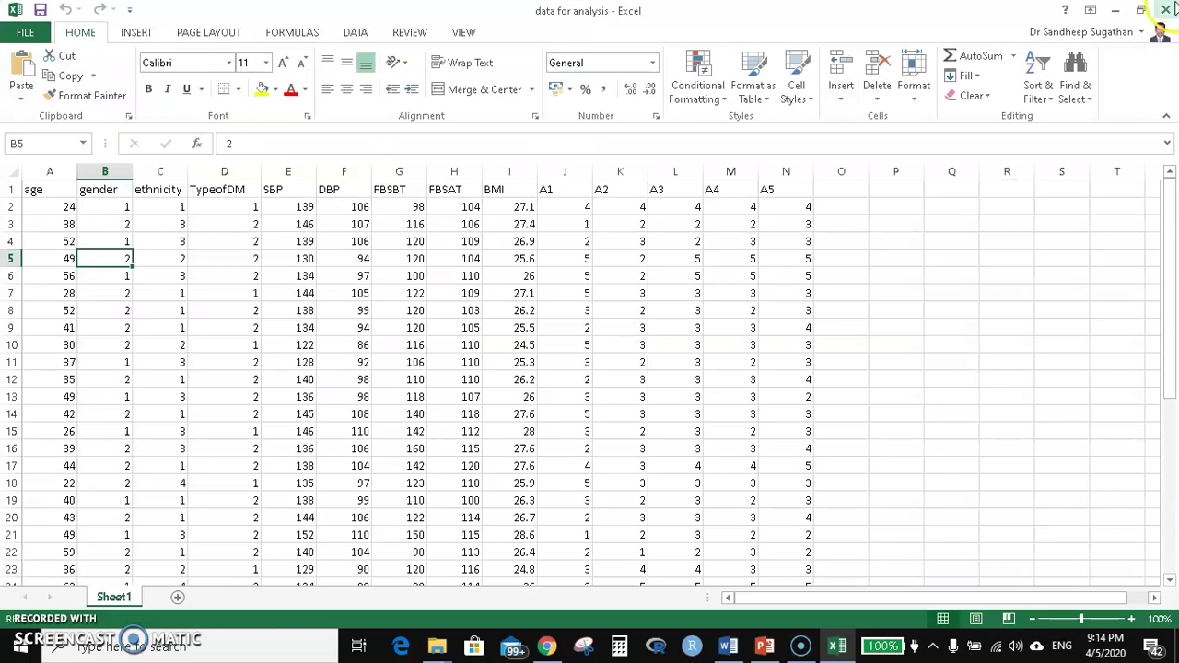
click(1167, 9)
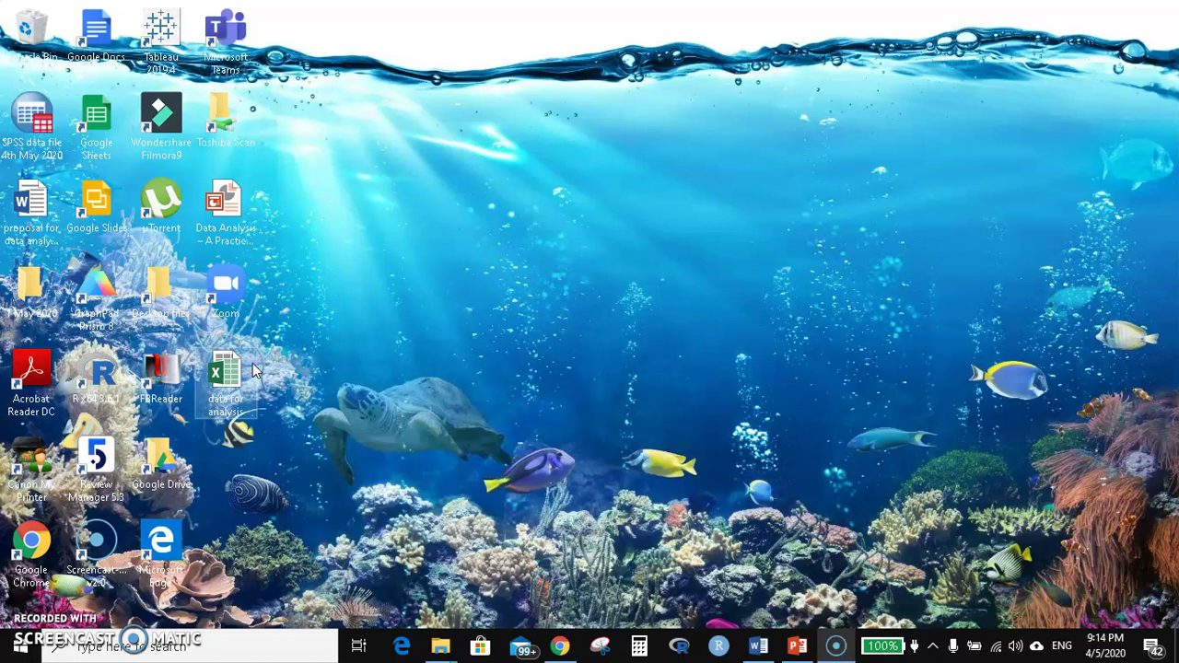
Search Windows for "spss" and launch IBM SPSS Statistics 23
click(227, 370)
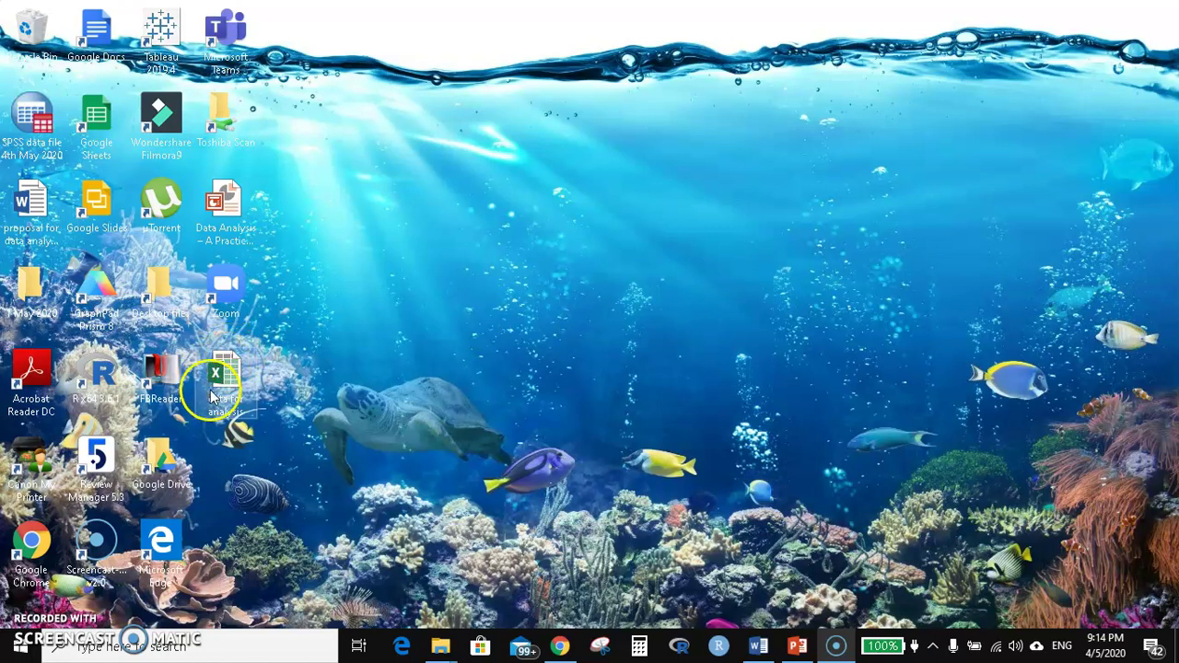
click(199, 645)
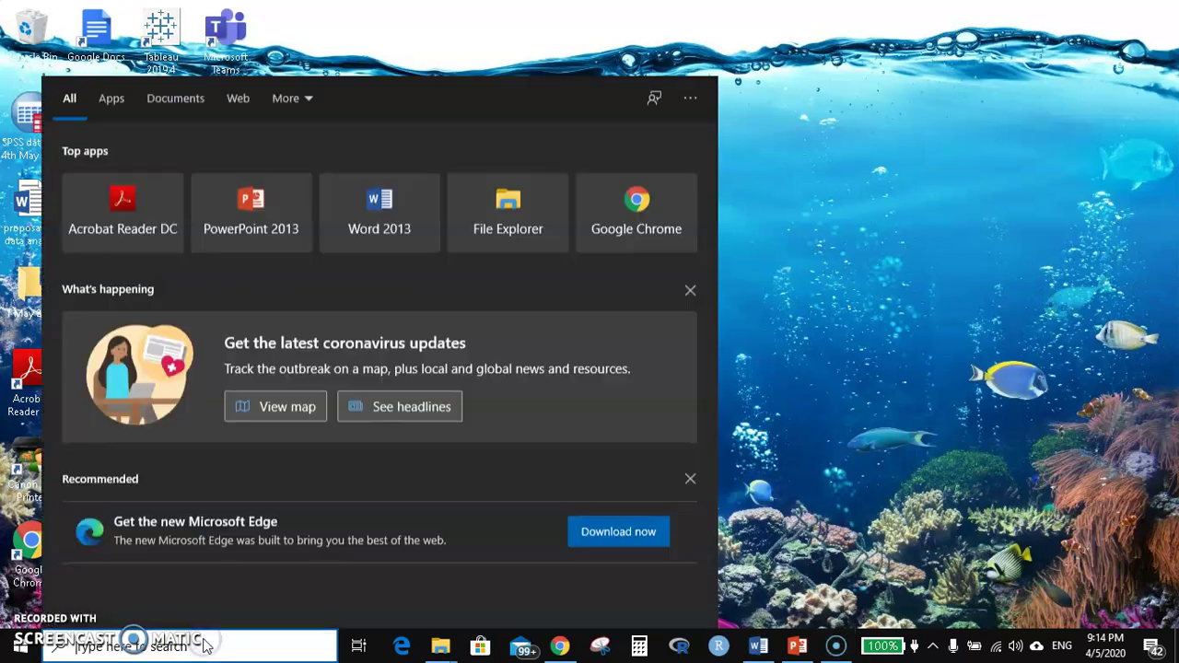
text(s)
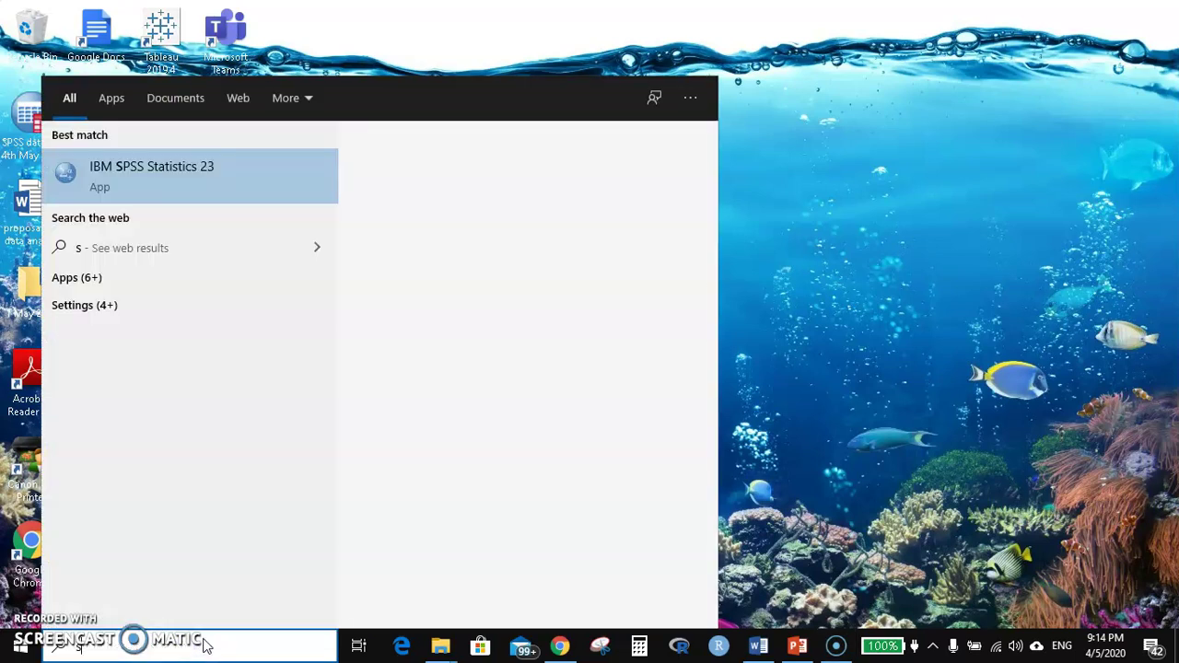
text(pss)
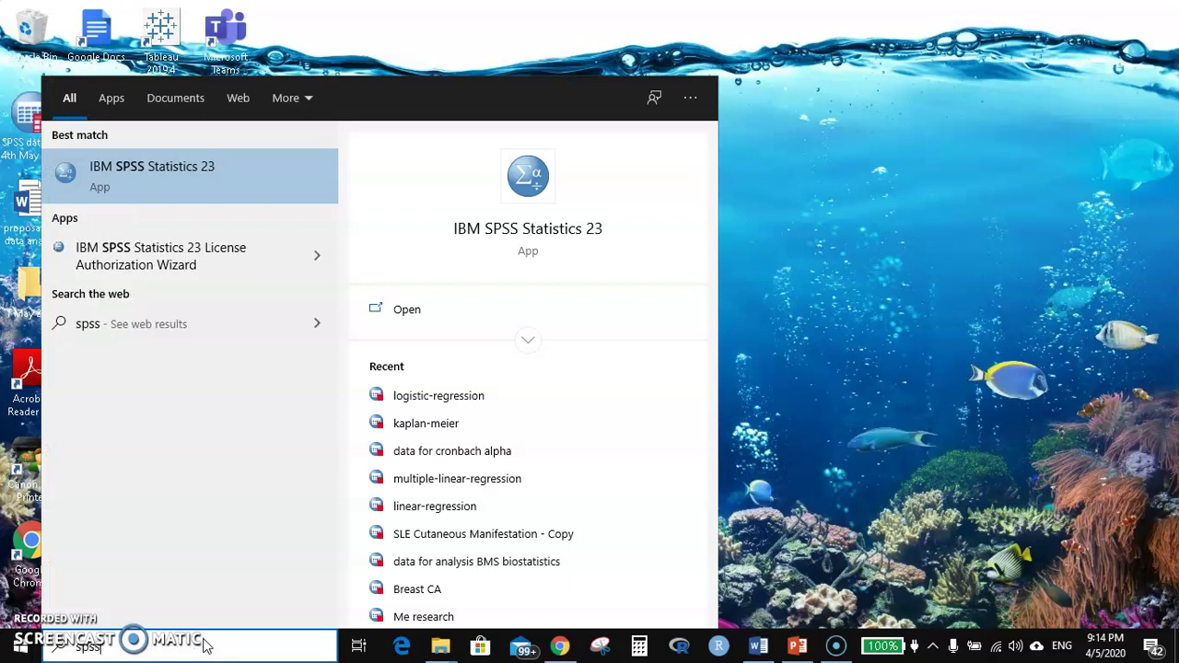
click(106, 191)
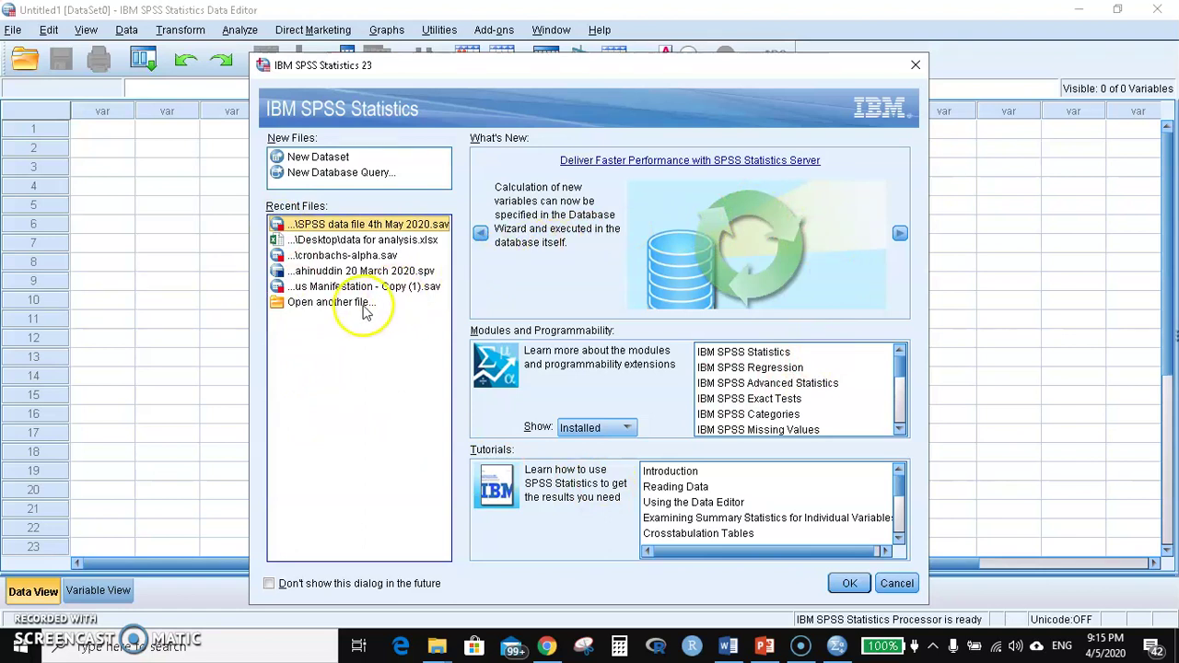
Choose to open another file from the startup dialog and set the folder to look in to Desktop
click(328, 310)
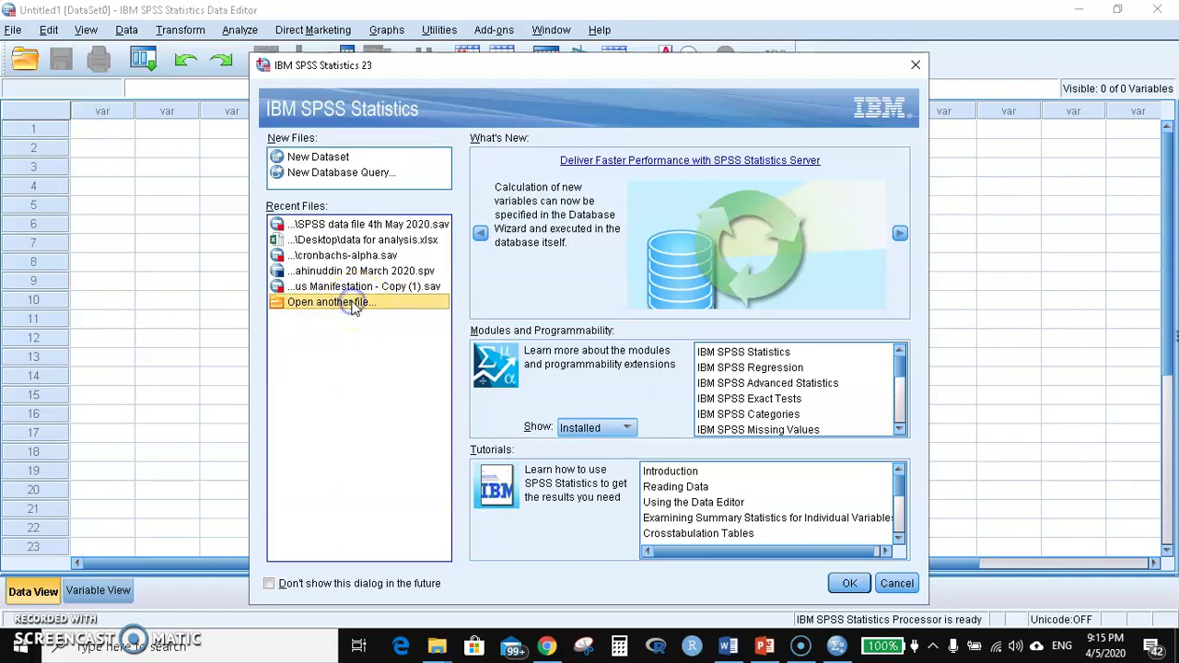
click(868, 583)
click(850, 584)
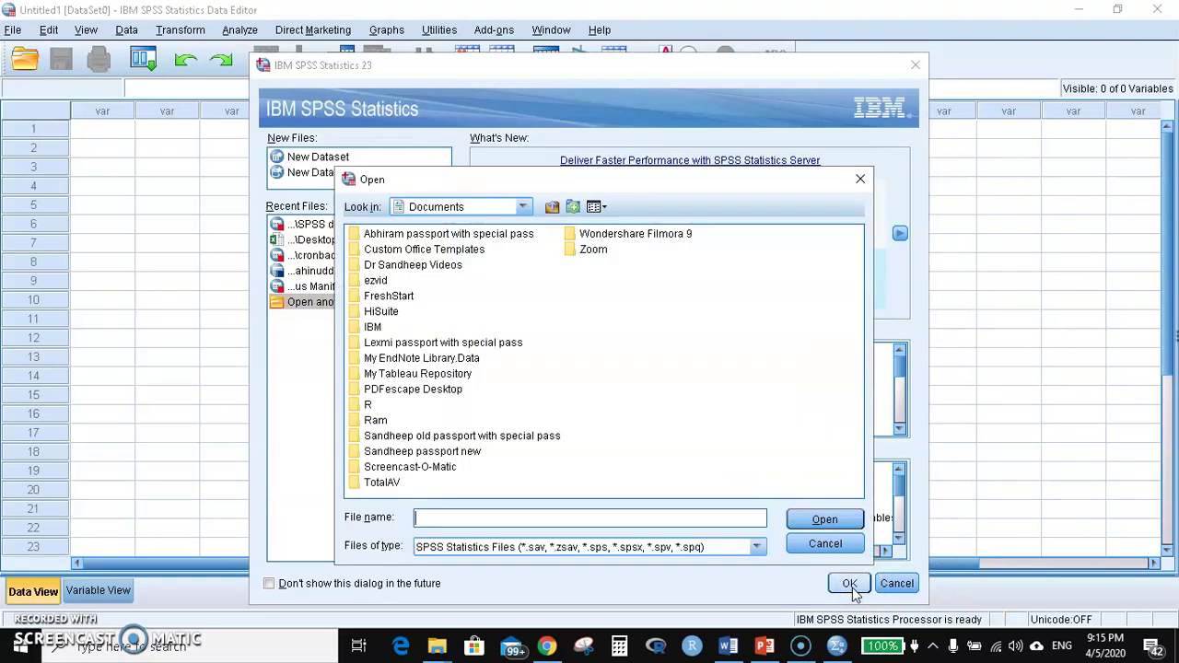
click(804, 551)
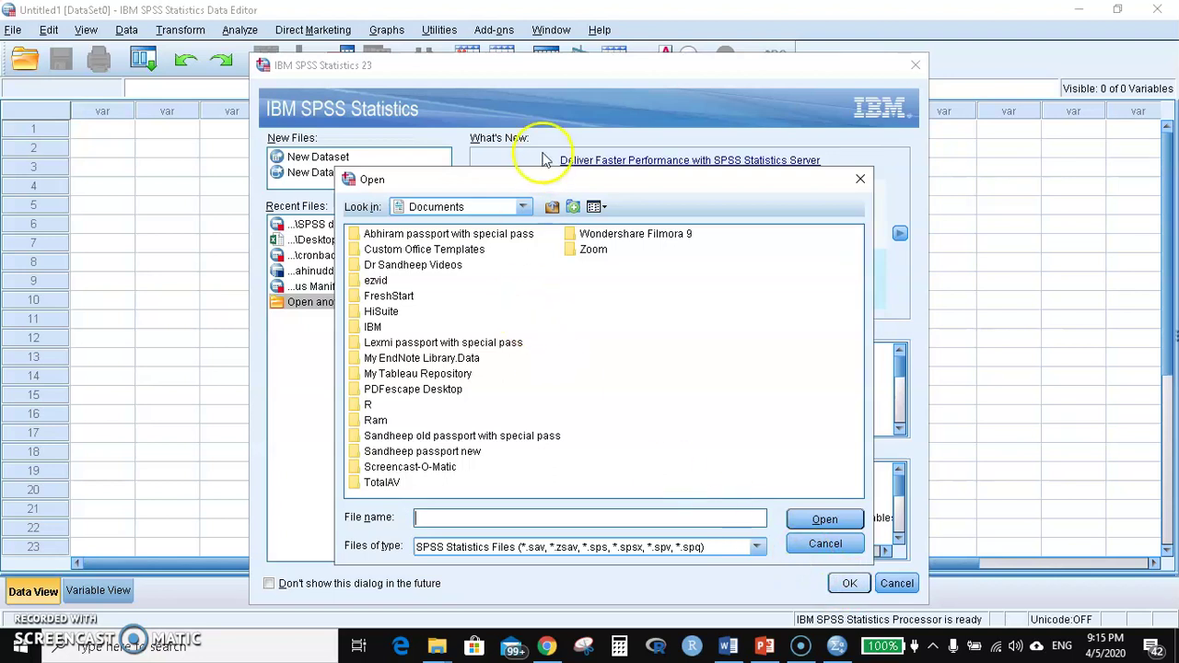
click(525, 207)
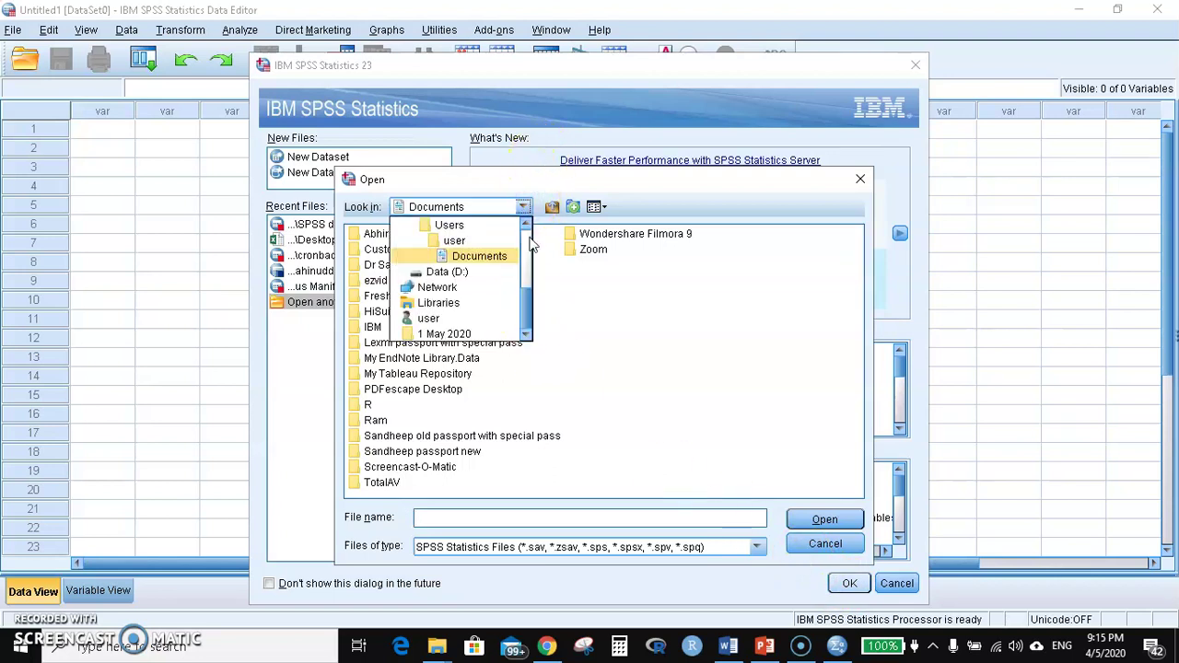
click(526, 227)
click(526, 227)
click(526, 227)
click(526, 227)
click(526, 227)
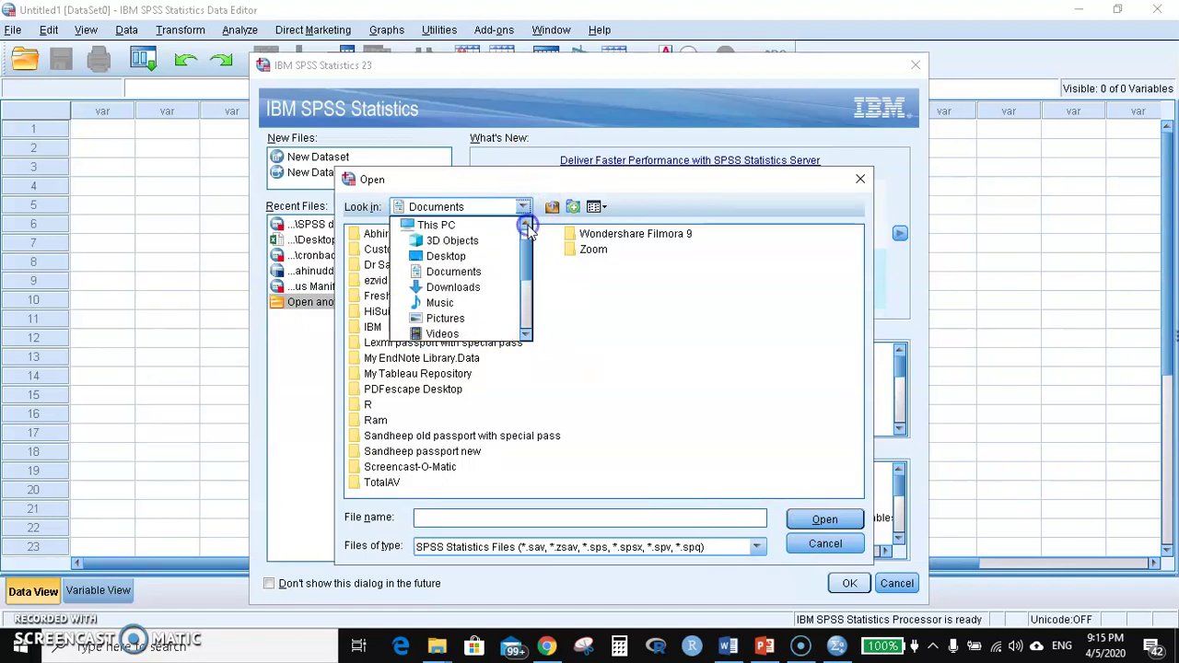
click(447, 256)
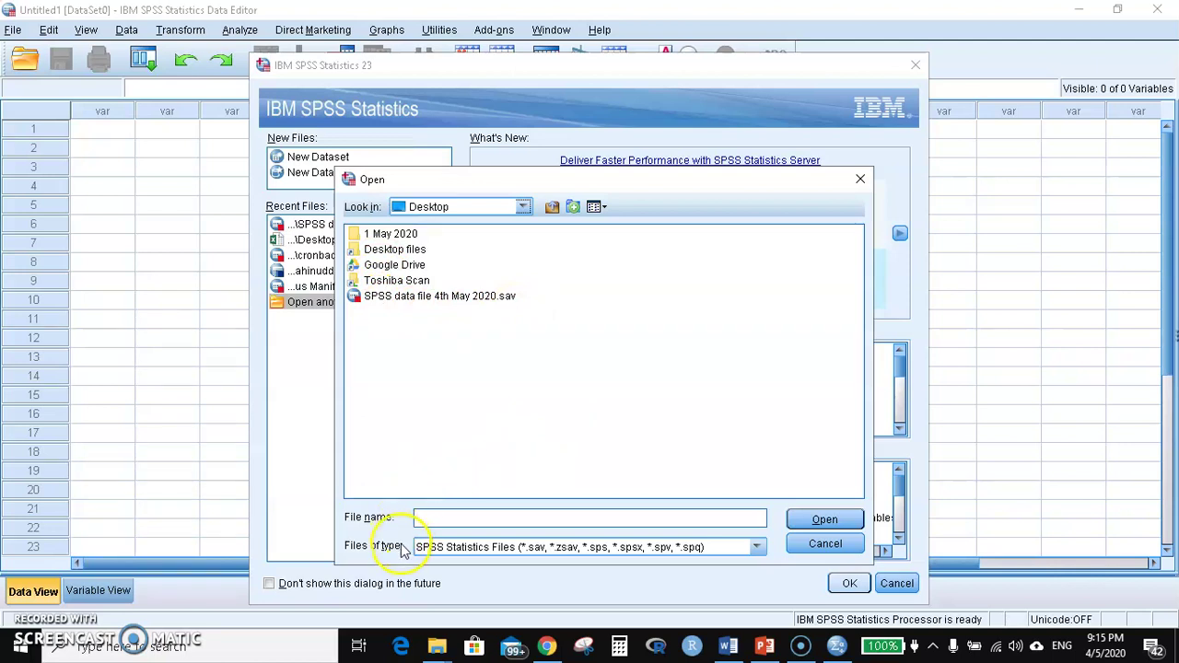
Filter the file list to Excel Data (*.xls, *.xlsx, *.xlsm) and open data for analysis.xlsx
click(756, 547)
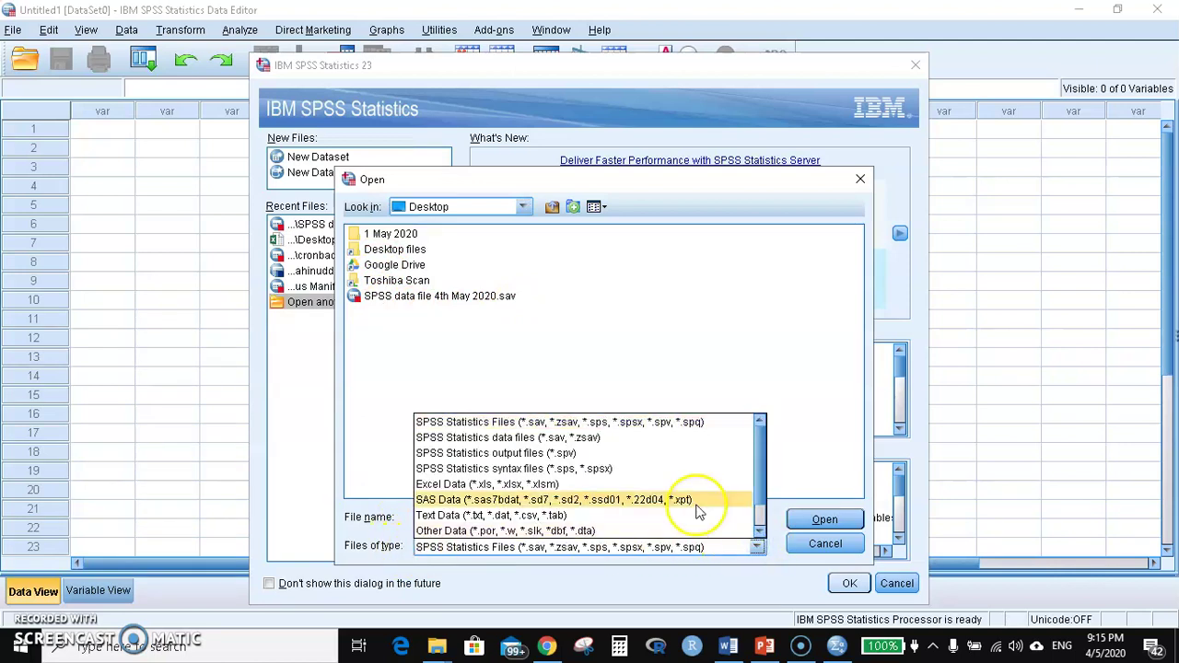
click(655, 486)
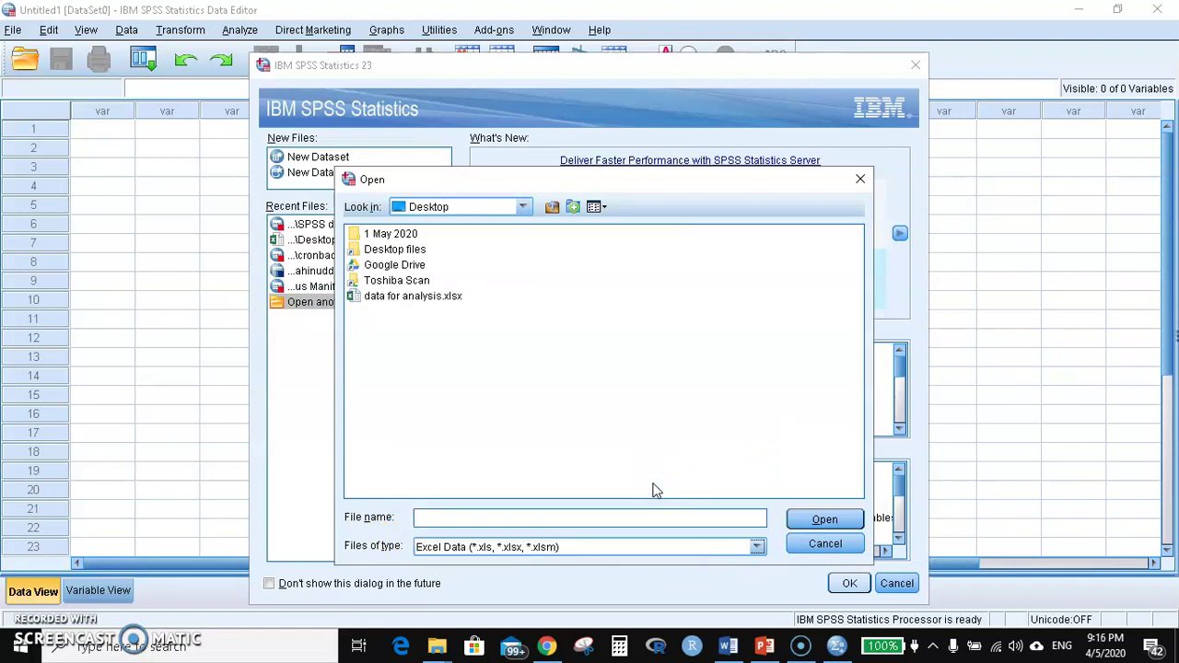
click(425, 299)
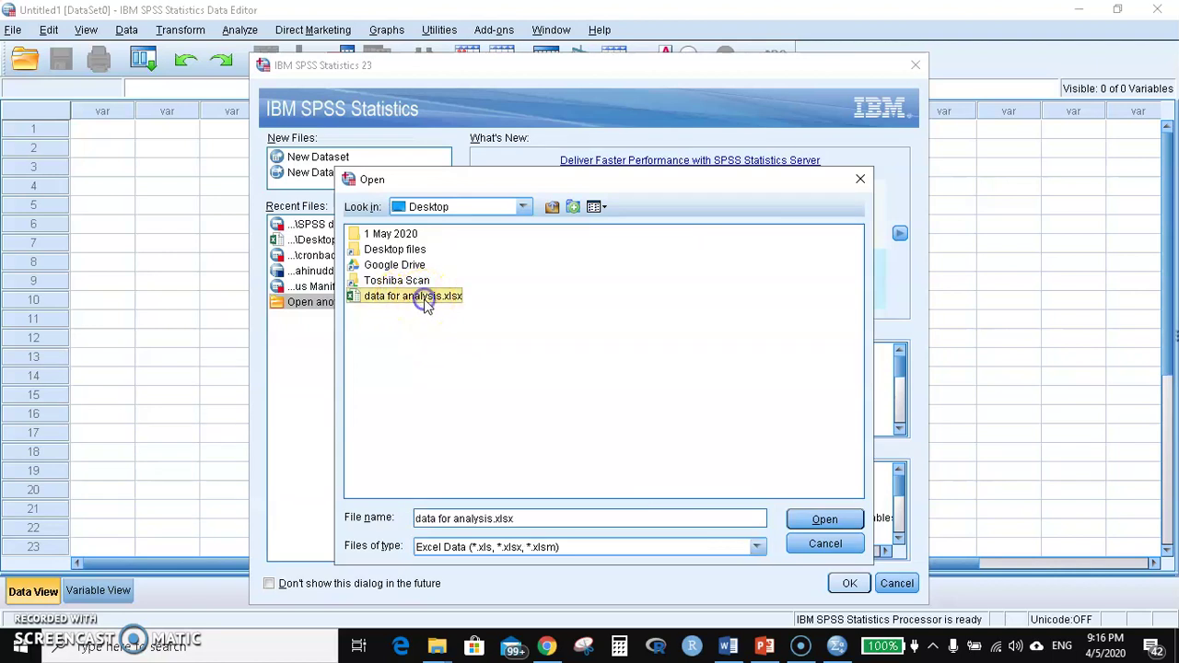
click(826, 520)
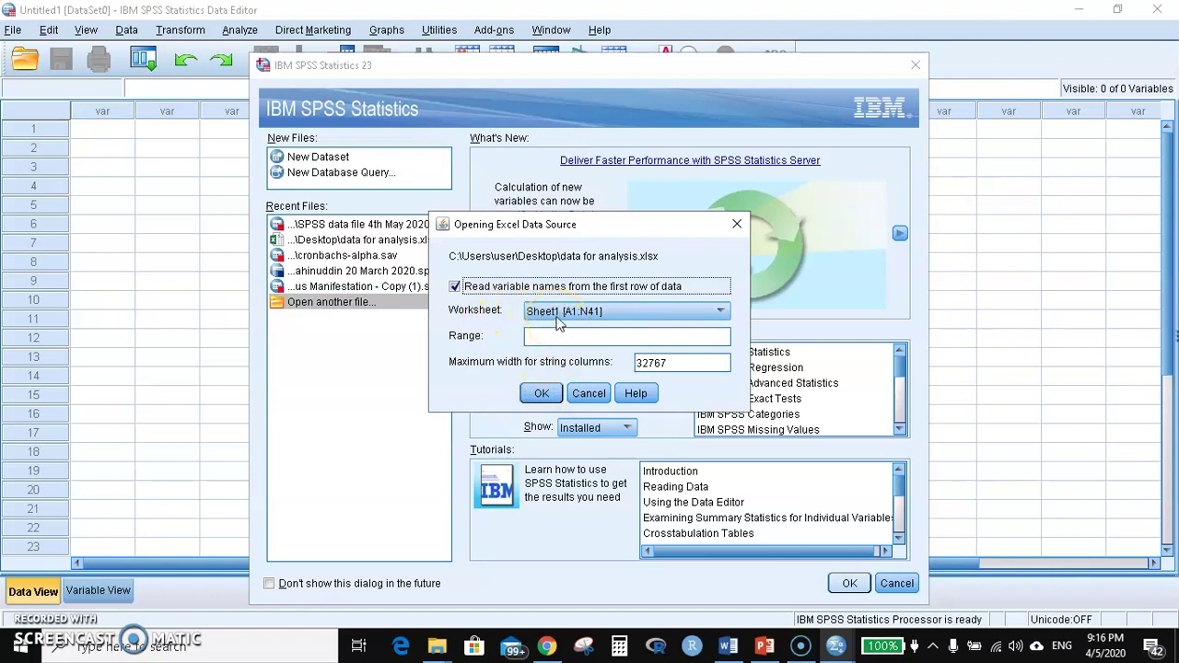
Import worksheet Sheet1 [A1:N41] with variable names read from the first row of data
click(721, 312)
click(722, 312)
click(722, 312)
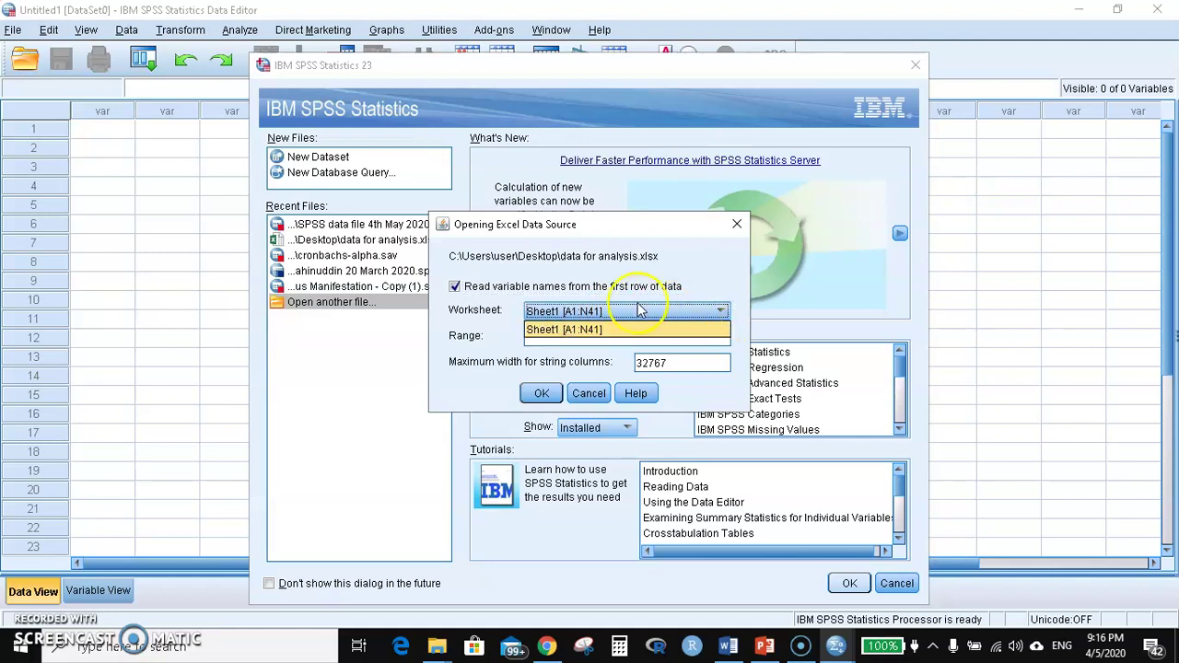
click(561, 330)
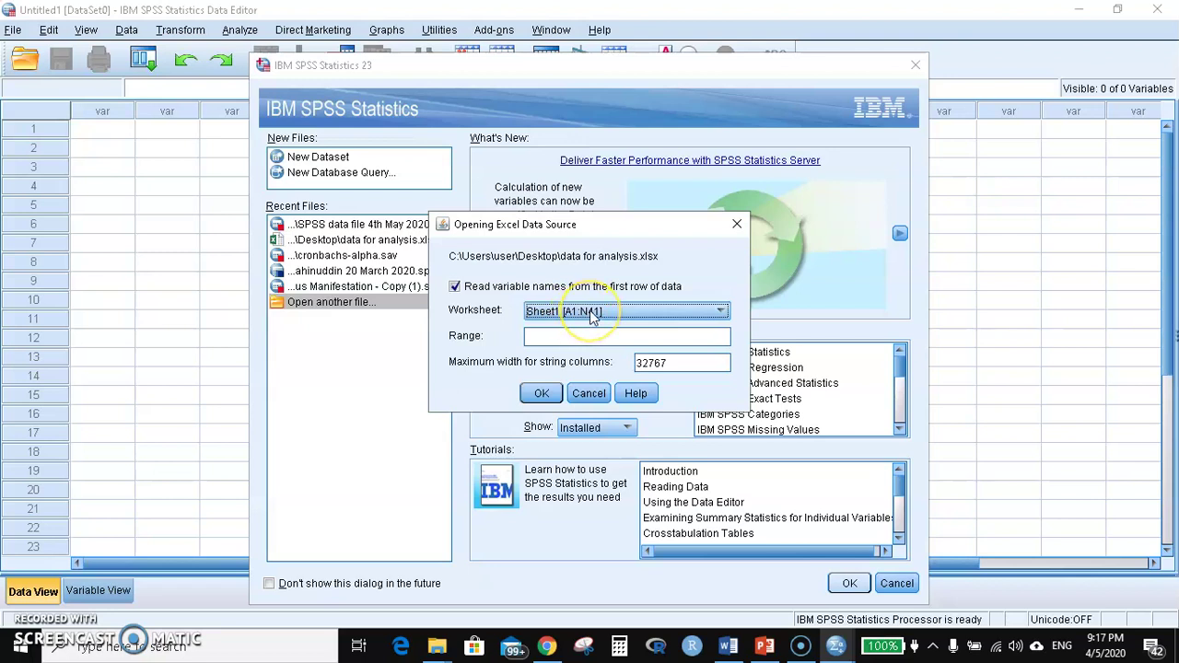
click(592, 313)
click(590, 313)
click(545, 394)
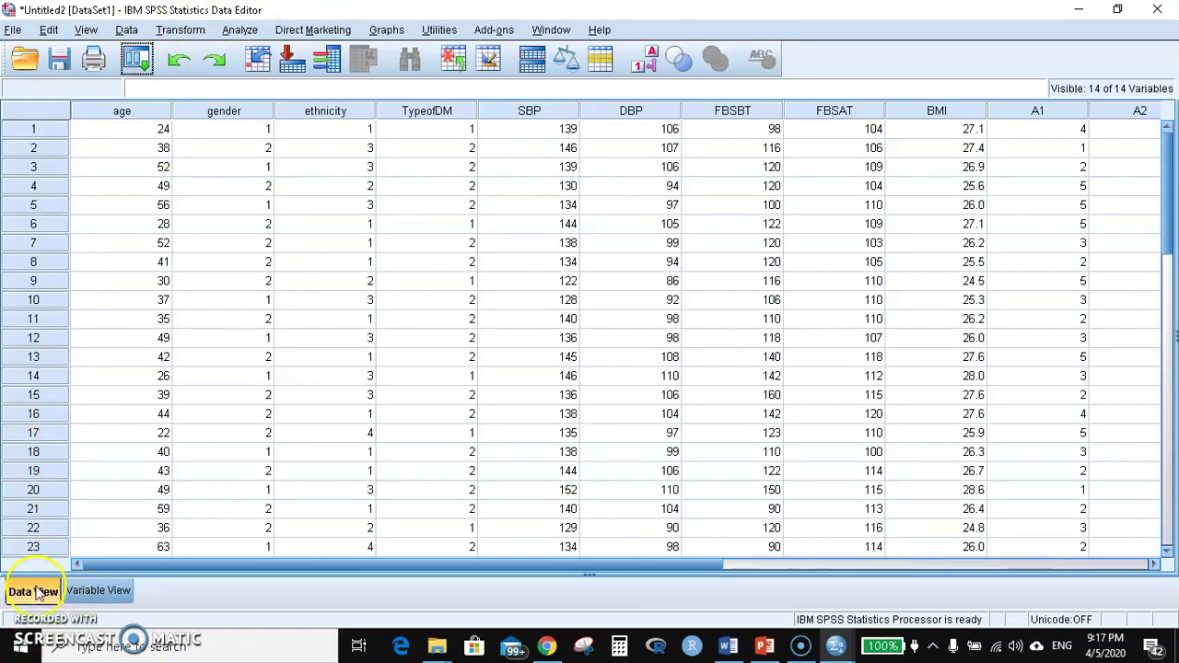
Examine the imported variables' definitions in Variable View and their values in Data View
click(98, 592)
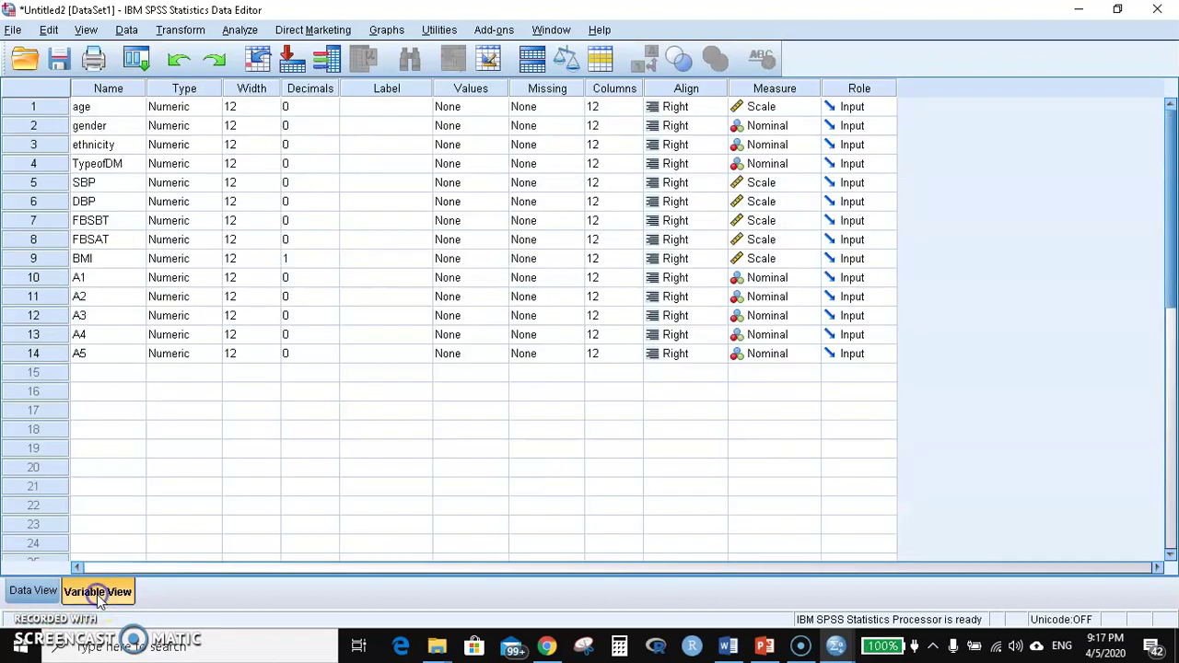
click(35, 592)
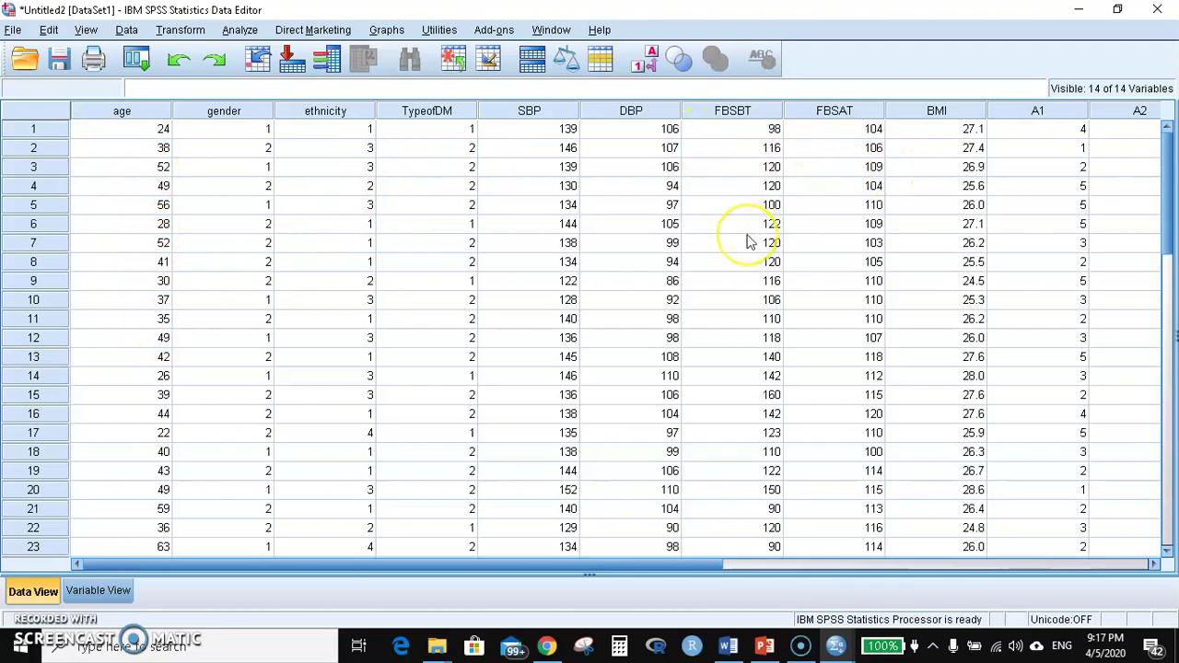
click(90, 592)
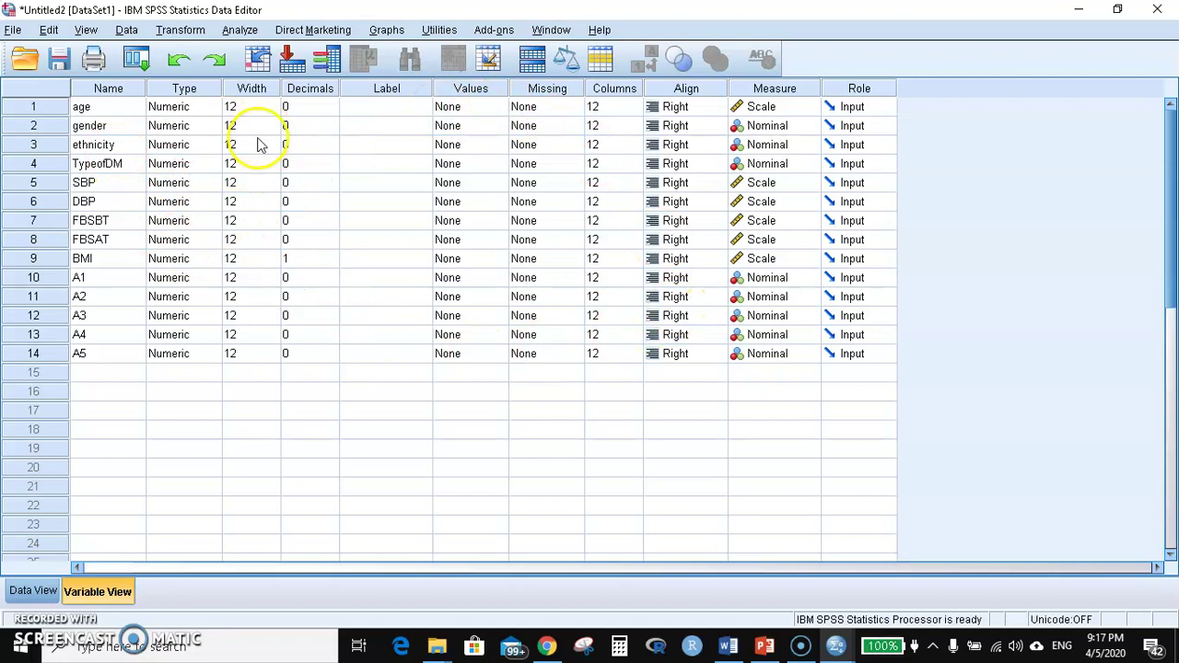
click(39, 592)
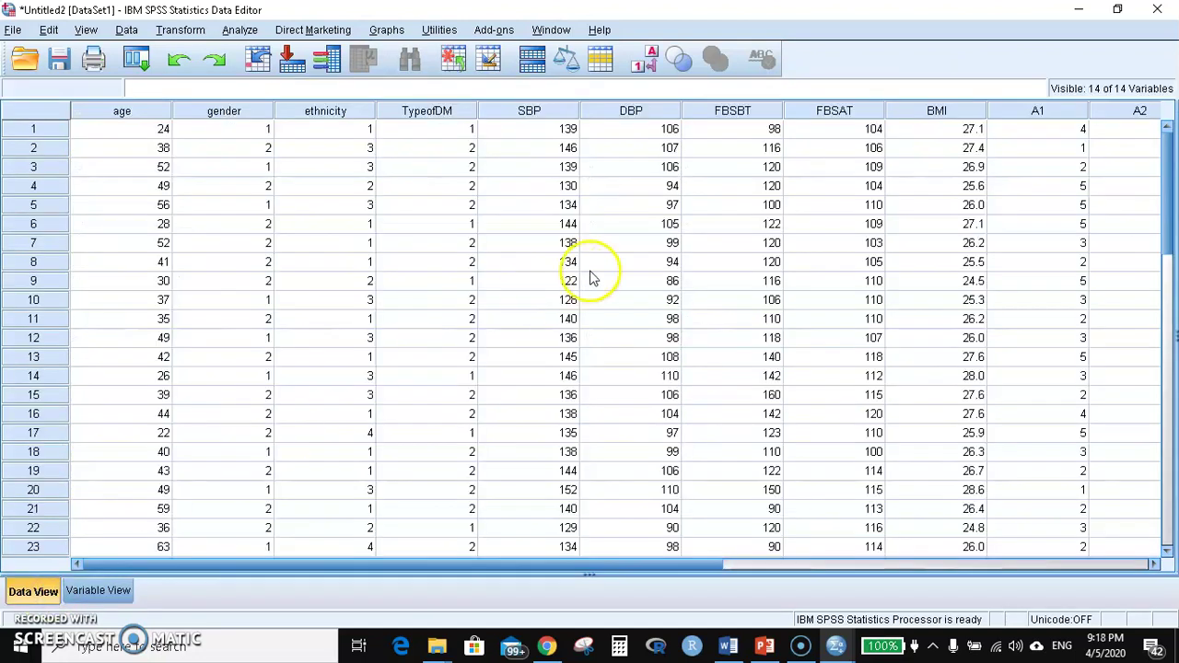
Look at the import log in the output window and return to the dataset window
click(1078, 9)
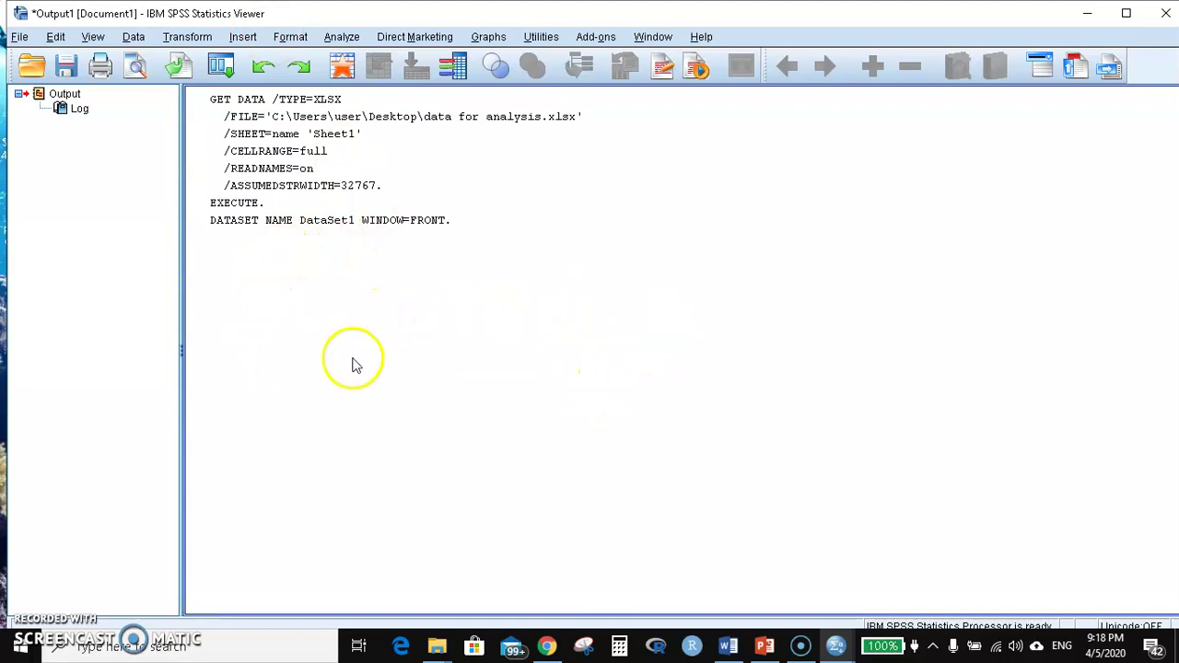
mouse_move(766, 649)
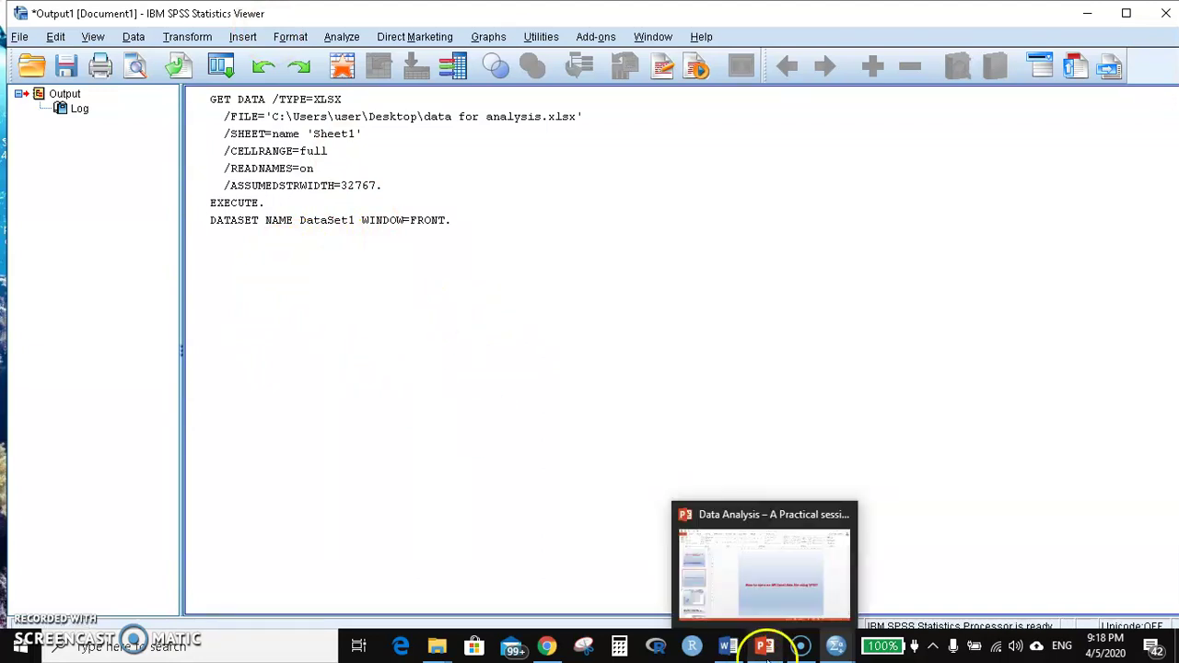
mouse_move(835, 646)
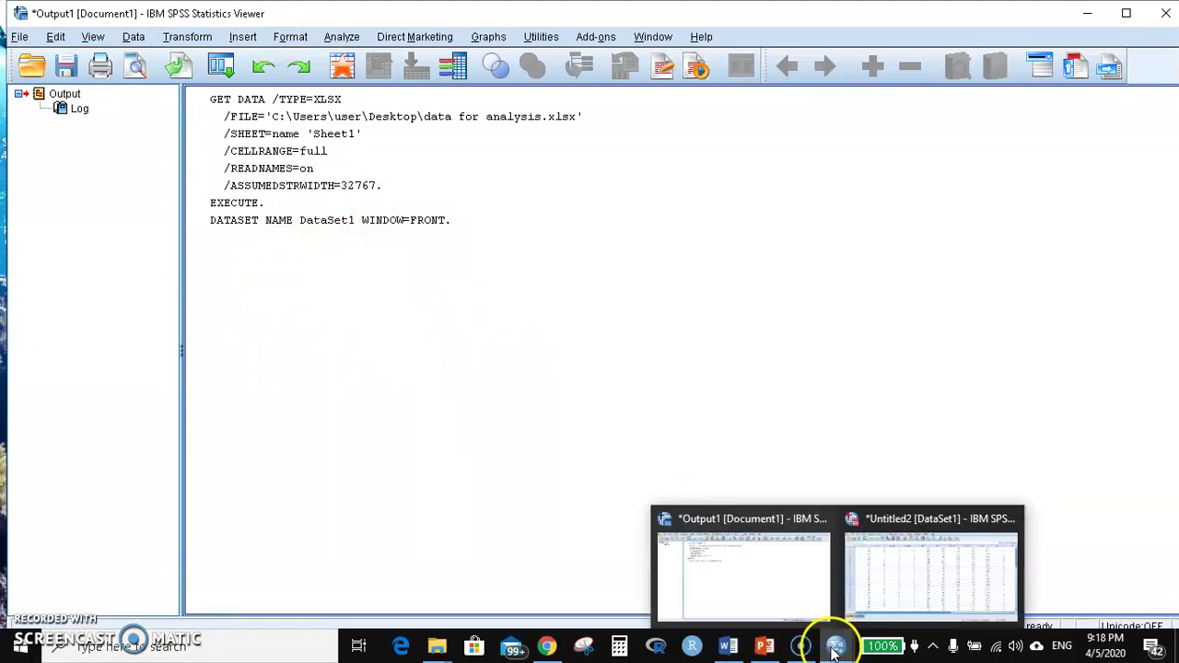
click(791, 588)
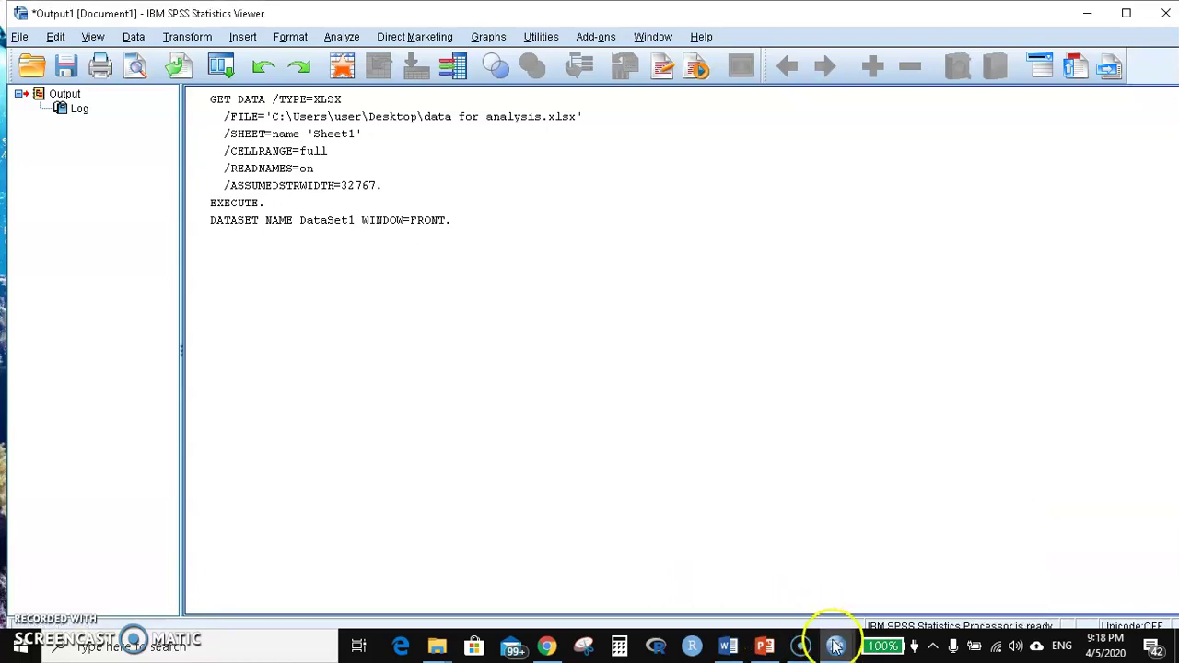
mouse_move(835, 647)
click(866, 568)
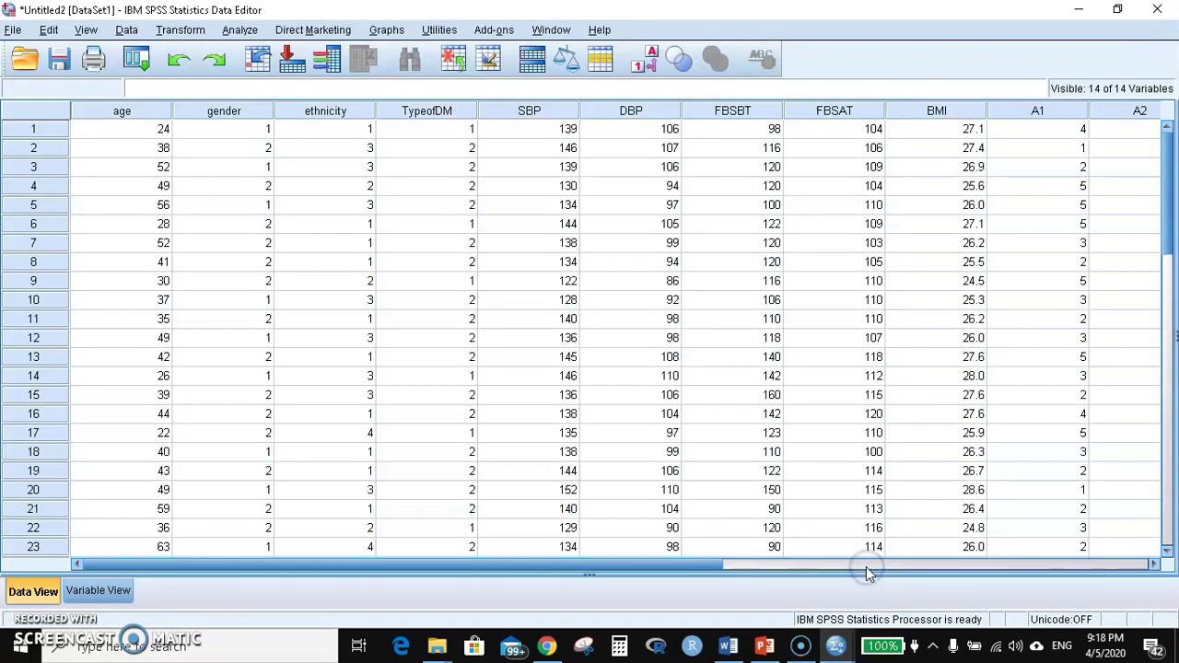